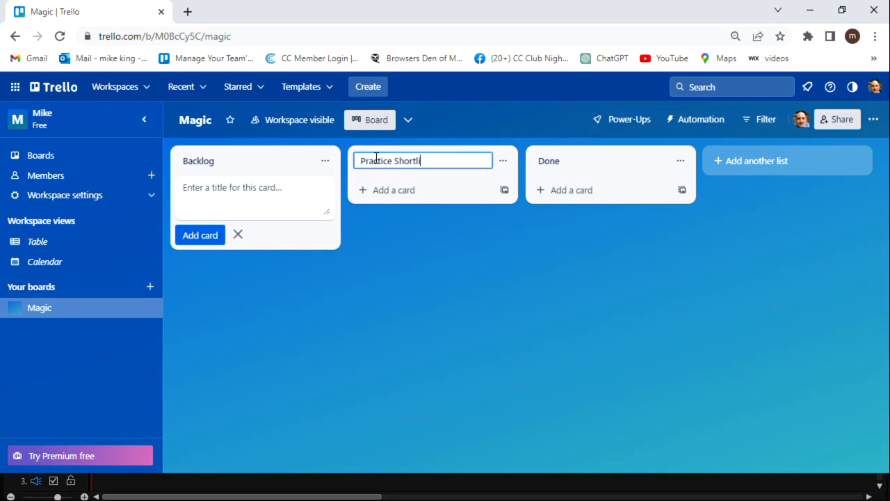
# - Rename Done to Rusty, add a Performance Ready list, and collapse the workspace sidebar
pyautogui.click(545, 161)
pyautogui.write('Rusty')
pyautogui.click(743, 160)
pyautogui.write('Performance Ready')
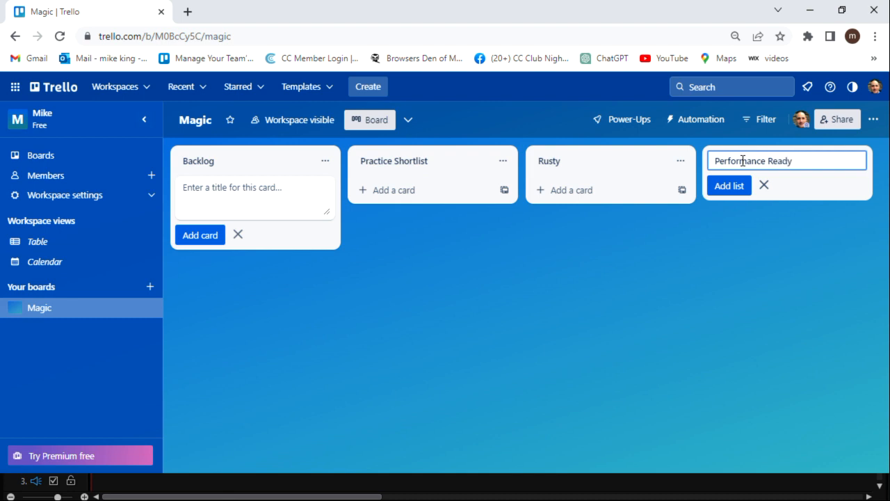
pyautogui.click(730, 187)
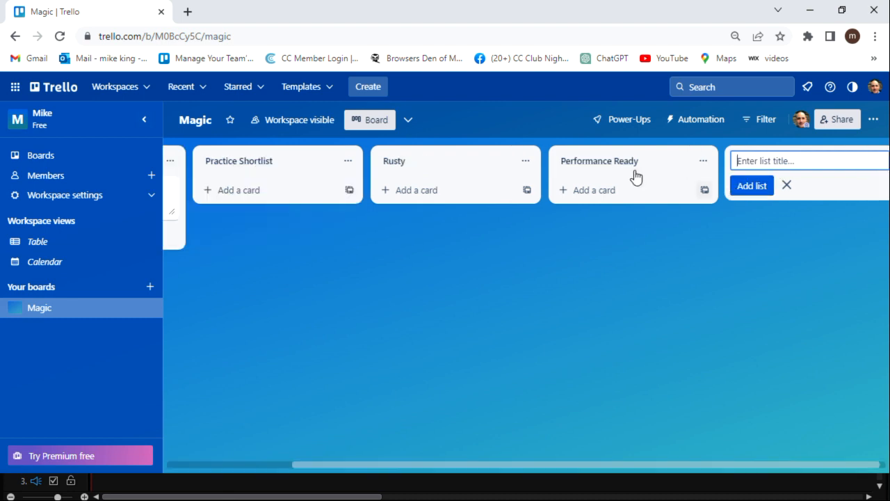
pyautogui.click(144, 119)
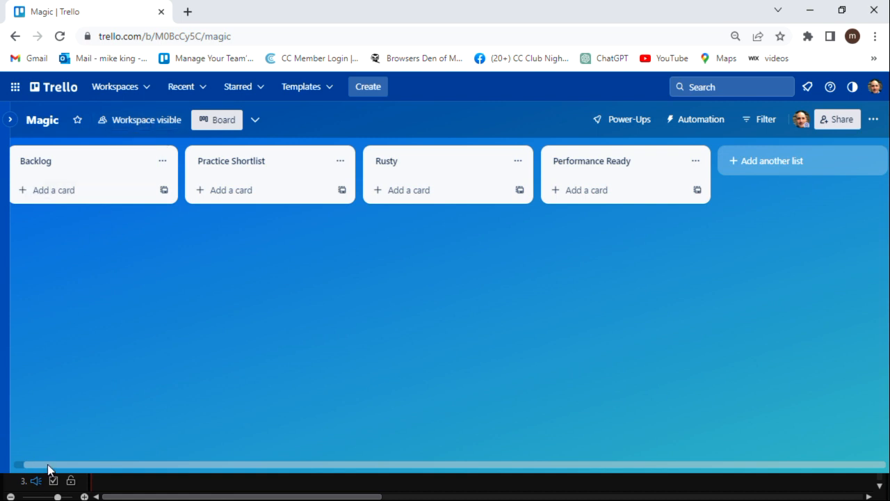
pyautogui.moveTo(48, 465); pyautogui.dragTo(2, 466)
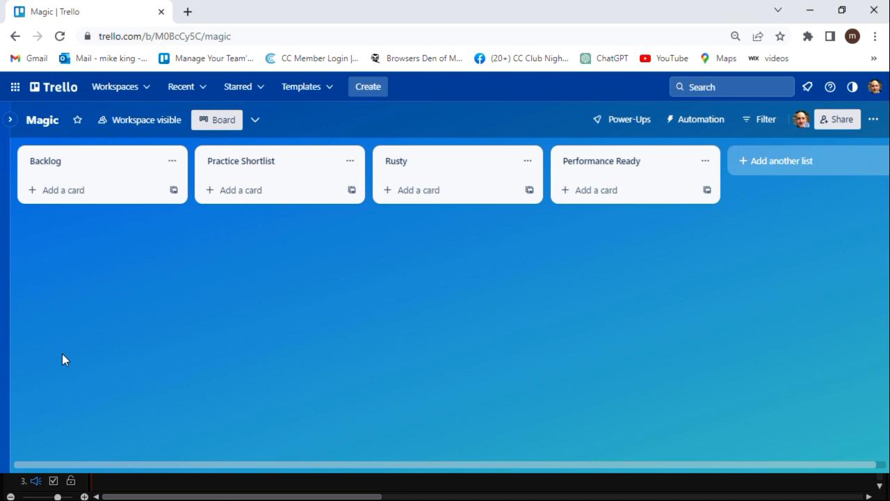
# - Add Backlog cards Dr. Daley's Last Trick, Ambitious Card, Cups & Balls and Flux
pyautogui.click(35, 192)
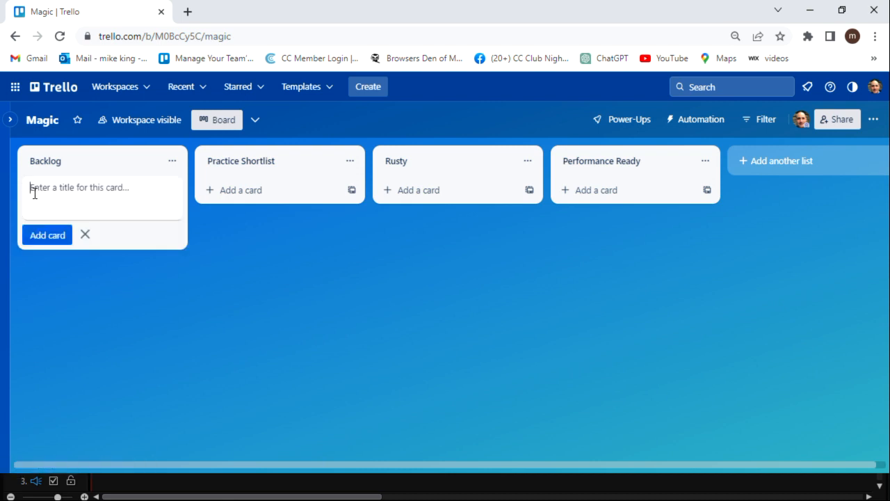
pyautogui.write("Dr. Daley's Last Trick")
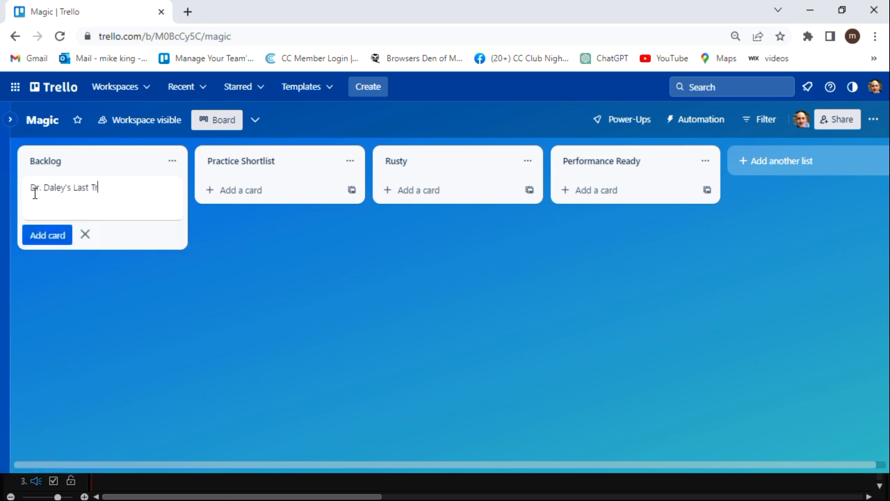
pyautogui.press('Return')
pyautogui.write('Ambitious Card')
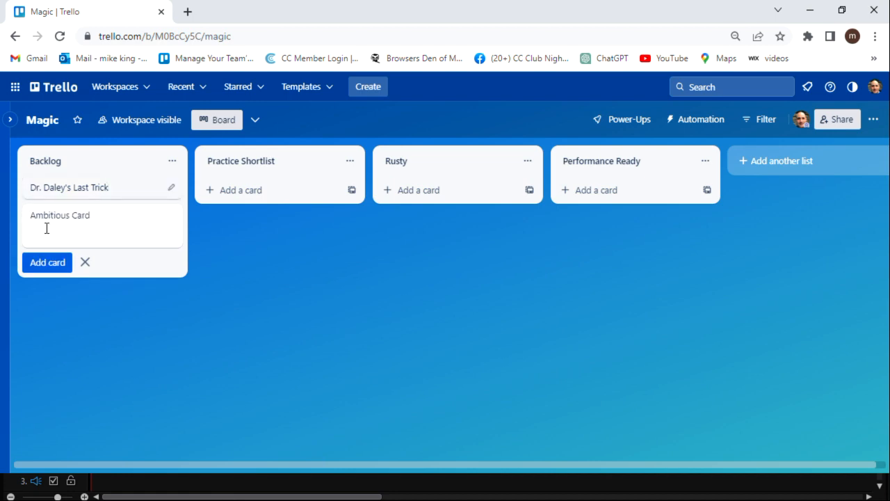
pyautogui.press('Return')
pyautogui.write('Cups & Balls')
pyautogui.press('Return')
pyautogui.write('Flux')
pyautogui.press('Return')
# - Add Backlog cards Stand Up Monte, Peek Pack, Quantum Bender and Holey Moley
pyautogui.write('Stand Up')
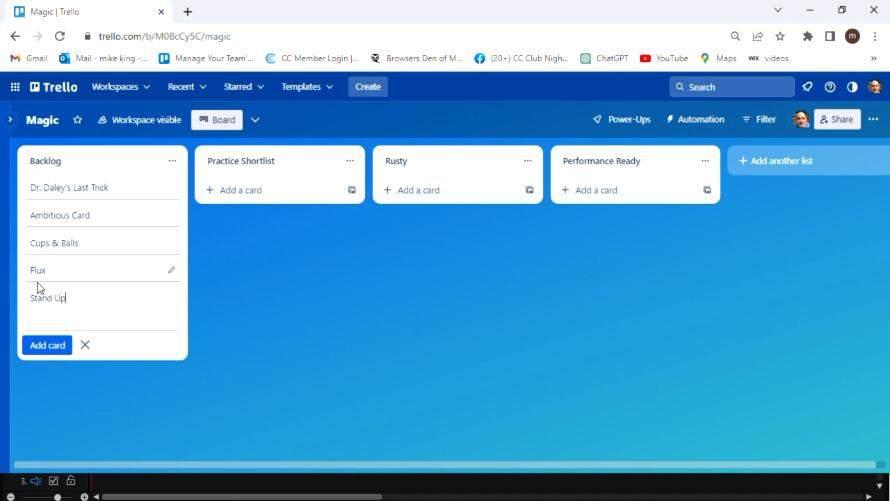
pyautogui.write(' Monte')
pyautogui.press('Return')
pyautogui.write('P')
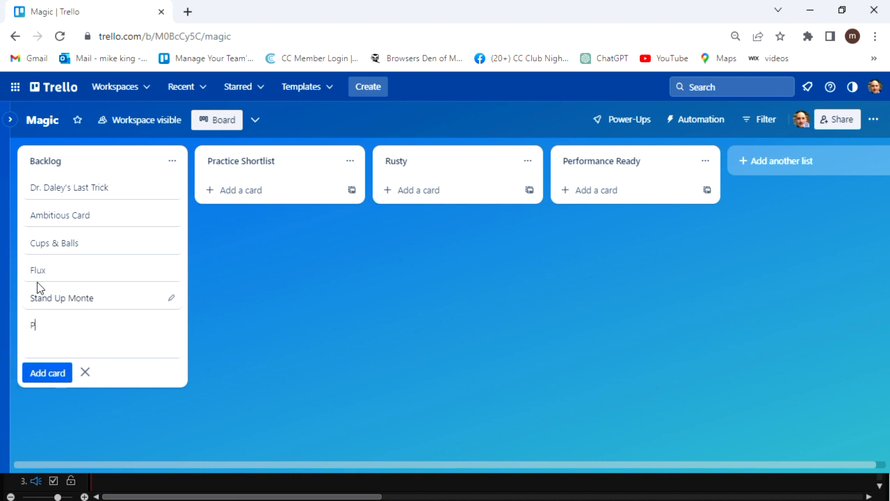
pyautogui.write('eek Pack')
pyautogui.press('Return')
pyautogui.write('Quantu')
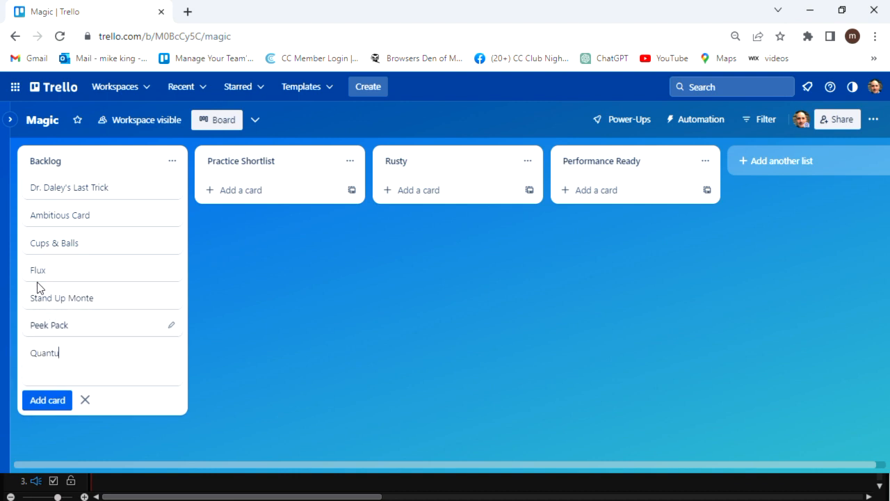
pyautogui.write('m Bender')
pyautogui.press('Return')
pyautogui.write('Holey Moley')
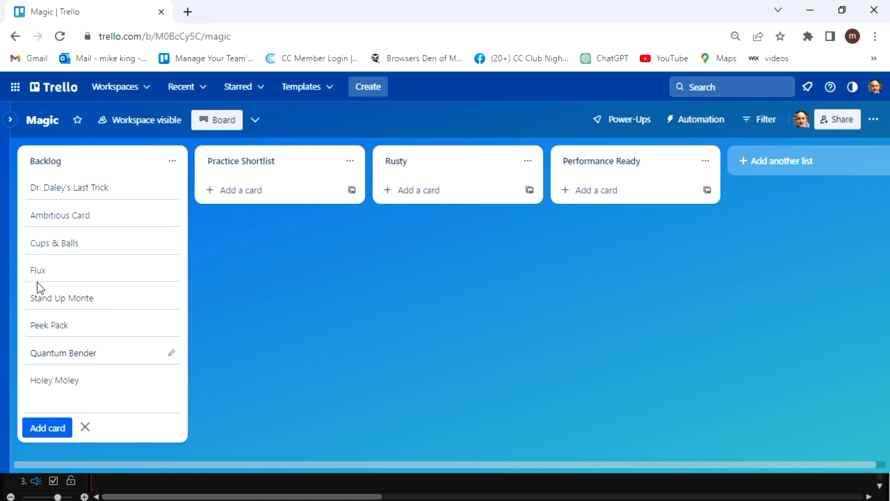
pyautogui.press('Return')
pyautogui.scroll(1, 35, 283)
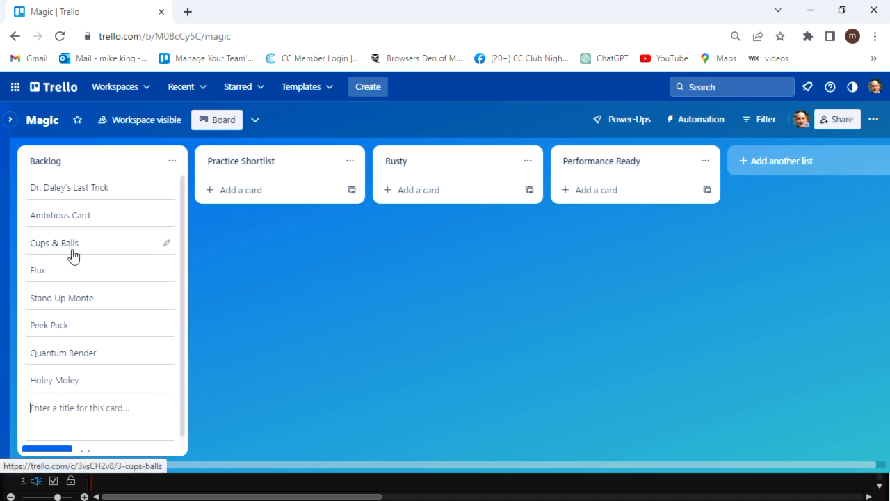
# - Move Dr. Daley's Last Trick, Ambitious Card and Cups & Balls to Practice Shortlist, then Ambitious Card on to Performance Ready
pyautogui.scroll(-1, 36, 285)
pyautogui.scroll(1, 57, 261)
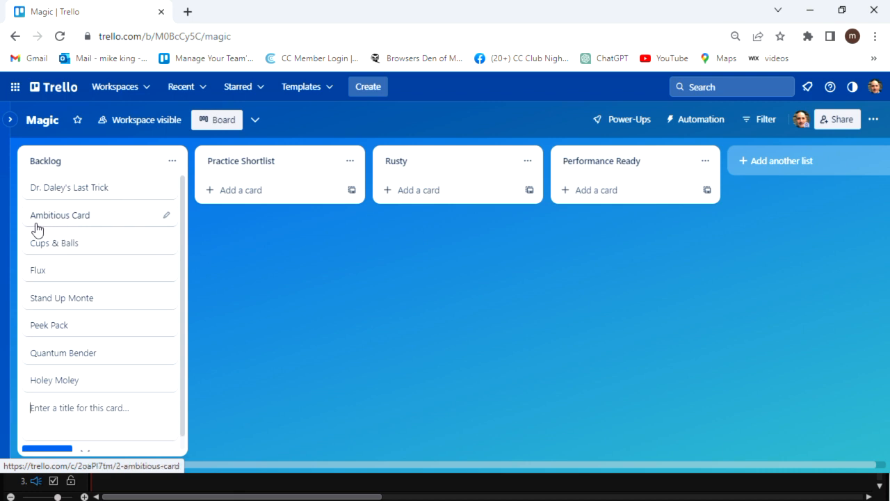
pyautogui.moveTo(104, 187); pyautogui.dragTo(244, 191)
pyautogui.moveTo(70, 193); pyautogui.dragTo(261, 222)
pyautogui.moveTo(94, 192); pyautogui.dragTo(276, 187)
pyautogui.moveTo(276, 243)
pyautogui.mouseDown()
pyautogui.moveTo(278, 211)
pyautogui.moveTo(276, 233)
pyautogui.mouseUp()
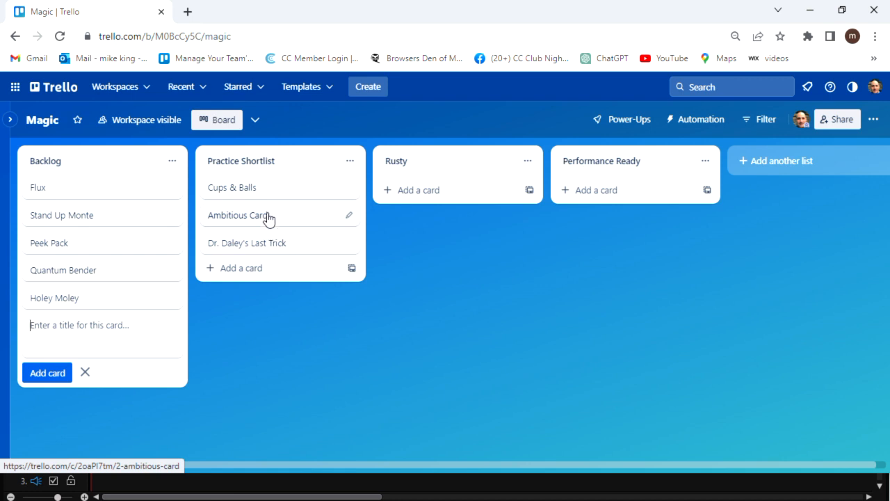
pyautogui.moveTo(271, 221); pyautogui.dragTo(611, 201)
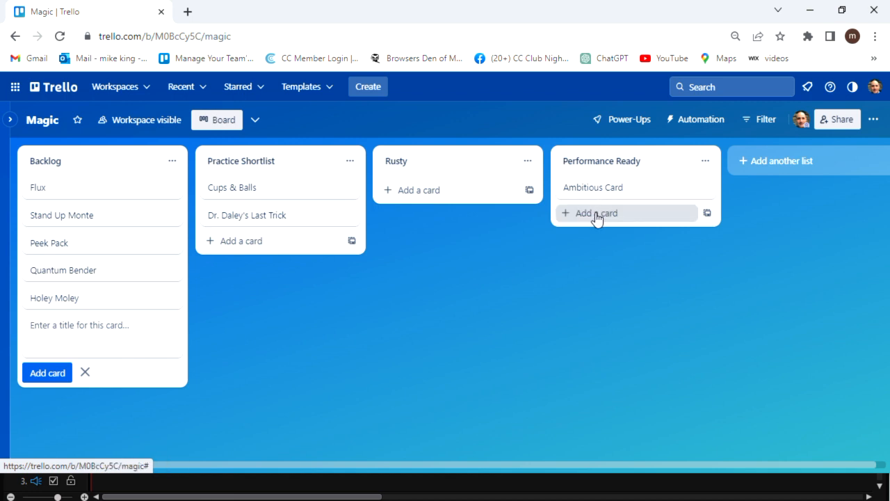
# - Add Ring & String, Entourage, BIP Book 2.0, Bucket List, Fiber Optics, Bad Bikes, Chop Cup and B'Wave to Performance Ready
pyautogui.click(597, 217)
pyautogui.write('Ring & String')
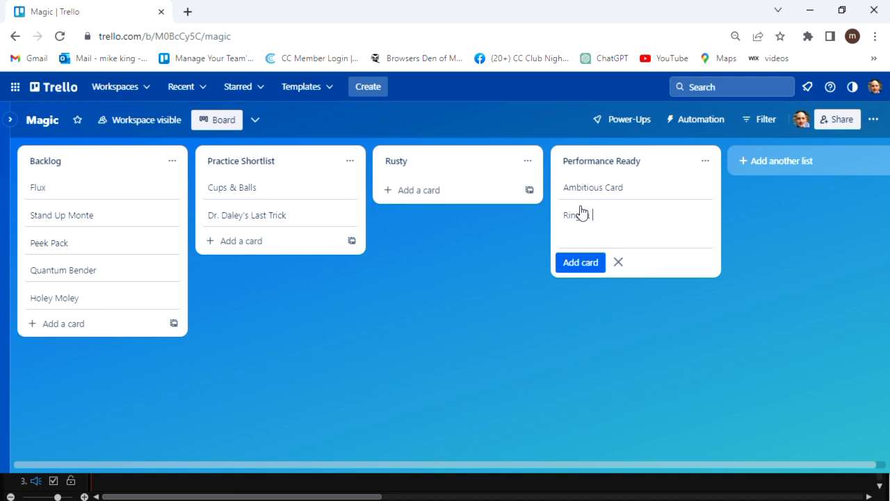
pyautogui.press('Return')
pyautogui.write('Entourage')
pyautogui.press('Return')
pyautogui.write('BIP Book 2.0')
pyautogui.press('Return')
pyautogui.write('Bucket List')
pyautogui.press('Return')
pyautogui.write('Fiber Optics')
pyautogui.press('Return')
pyautogui.write('Bad Bikes')
pyautogui.press('Return')
pyautogui.write('Chop Cup')
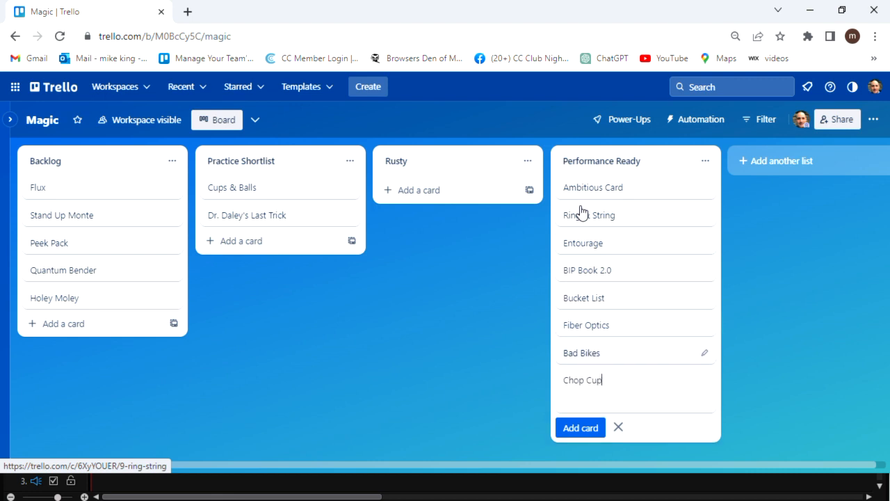
pyautogui.press('Return')
pyautogui.write("B'Wave")
pyautogui.press('Return')
# - Add Organic Choice, Monkey in the Middle, Invisible Deck, Triumph, Gadabout Coins, Riffle Force, Double Lift and Diagonal Palm Shift
pyautogui.write('Organic Choice')
pyautogui.press('Return')
pyautogui.write('Monkey in the Middle')
pyautogui.press('Return')
pyautogui.write('Invisible Deck')
pyautogui.press('Return')
pyautogui.write('Triumph')
pyautogui.press('Return')
pyautogui.write('Gadabout Coins')
pyautogui.press('Return')
pyautogui.write('Riffle Force')
pyautogui.press('Return')
pyautogui.write('Double Lift')
pyautogui.press('Return')
pyautogui.write('Diagonal Palm Shift')
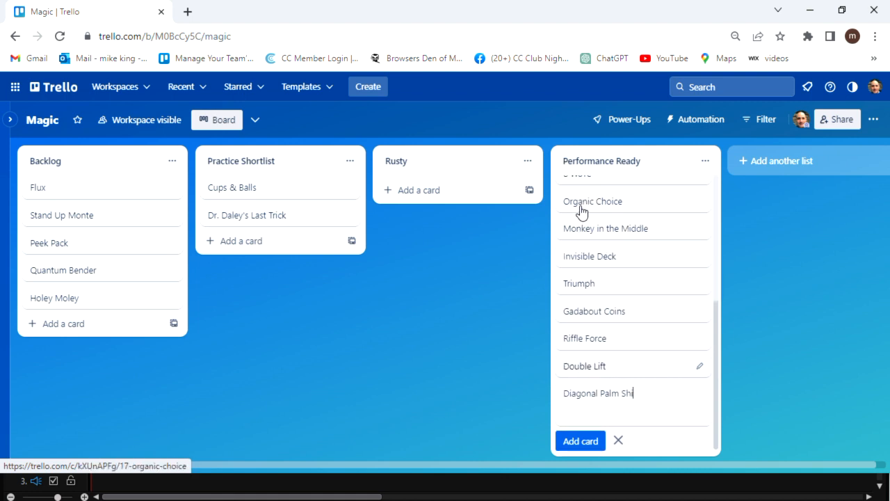
pyautogui.press('Return')
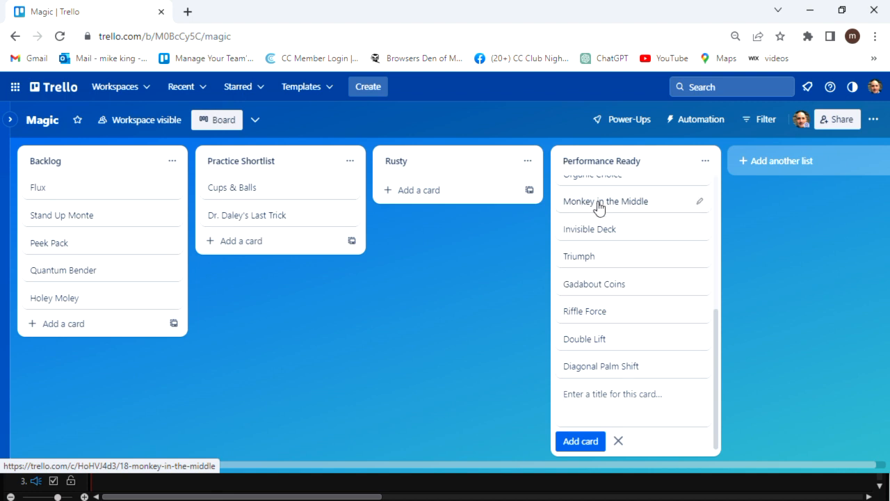
# - Move Ring & String via Rusty back into Performance Ready just below Monkey in the Middle
pyautogui.scroll(2, 610, 301)
pyautogui.scroll(2, 610, 301)
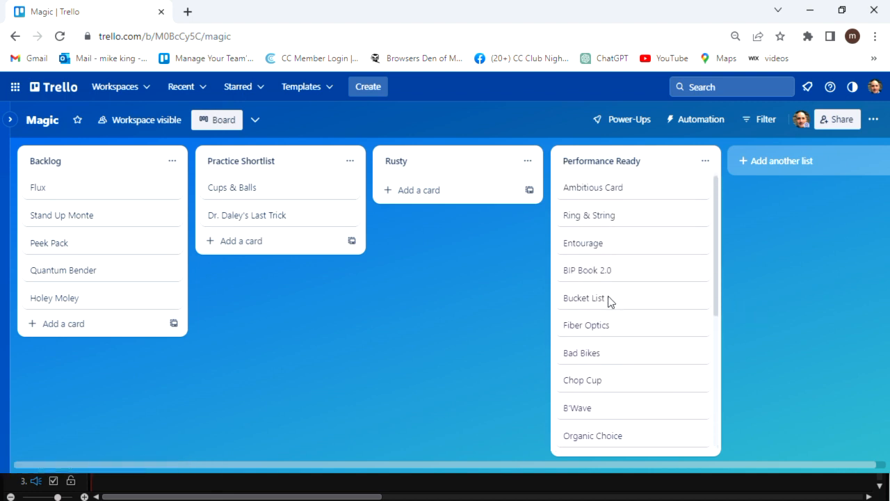
pyautogui.moveTo(626, 220); pyautogui.dragTo(469, 223)
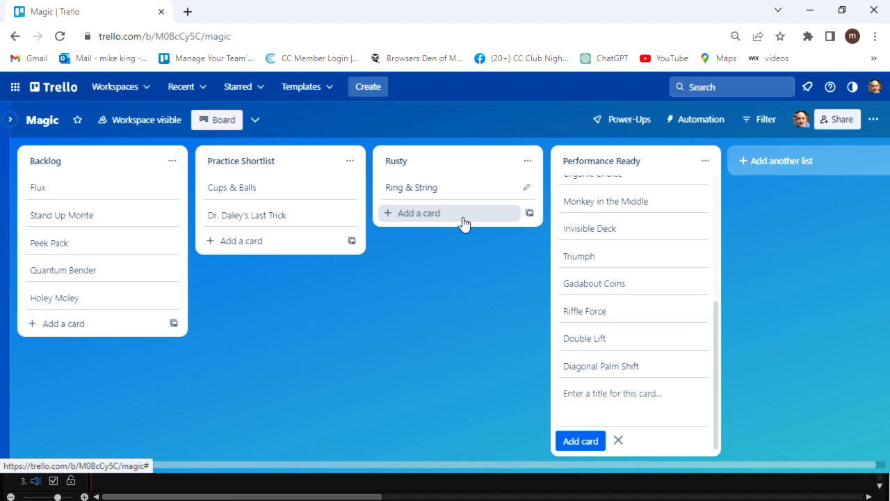
pyautogui.moveTo(450, 193); pyautogui.dragTo(603, 241)
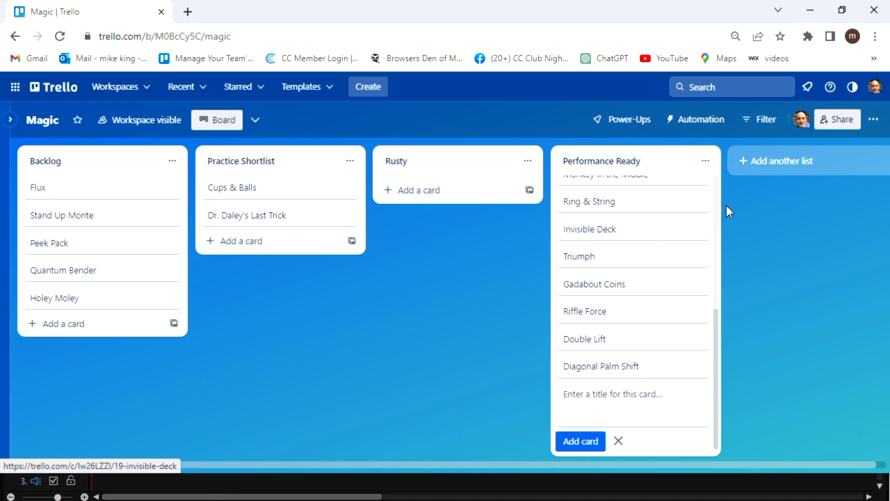
# - Create a new list named Set List after Performance Ready
pyautogui.click(779, 161)
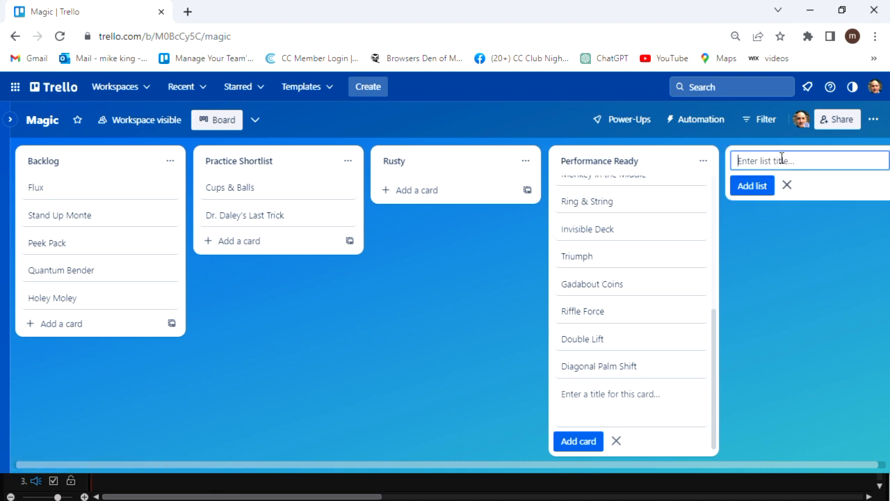
pyautogui.write('Set List')
pyautogui.press('Return')
# - Move Invisible Deck, BIP Book 2.0, B'Wave and Organic Choice into Set List
pyautogui.press('.')
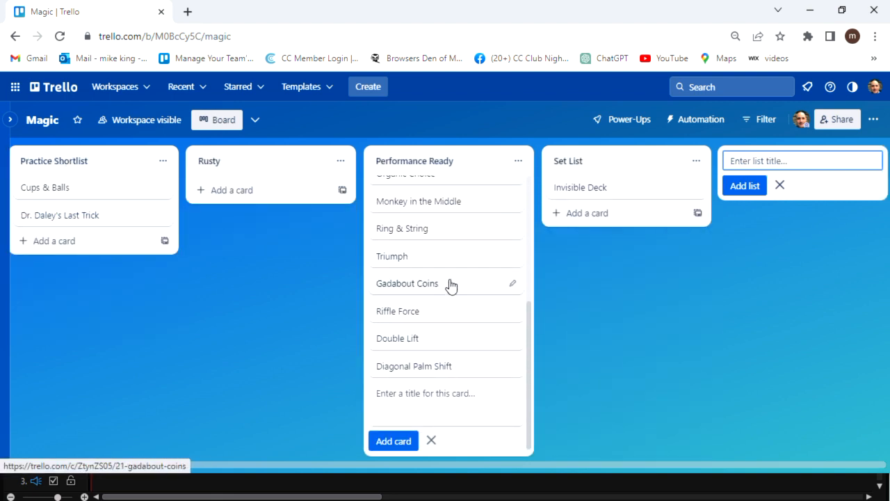
pyautogui.press('.')
pyautogui.press('.')
pyautogui.press('.')
pyautogui.press('.')
pyautogui.scroll(3, 452, 278)
pyautogui.moveTo(451, 247); pyautogui.dragTo(609, 275)
pyautogui.scroll(-2, 461, 244)
pyautogui.moveTo(463, 238); pyautogui.dragTo(605, 221)
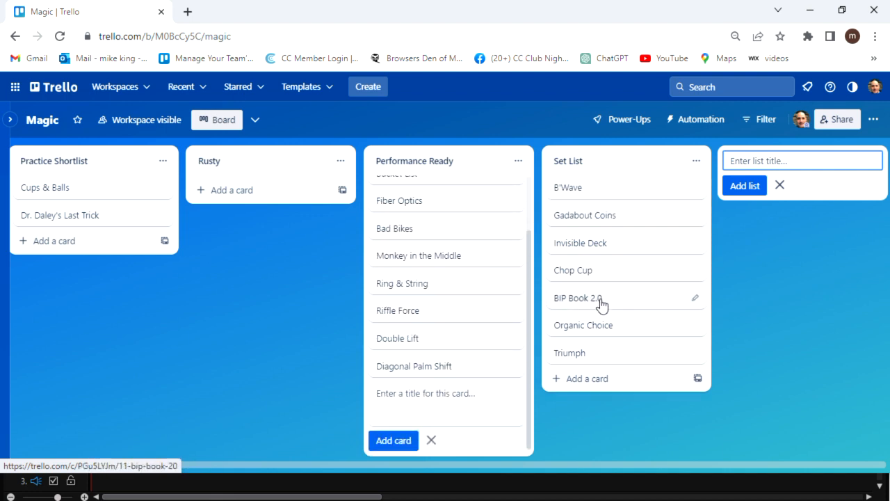
pyautogui.moveTo(602, 332); pyautogui.dragTo(621, 371)
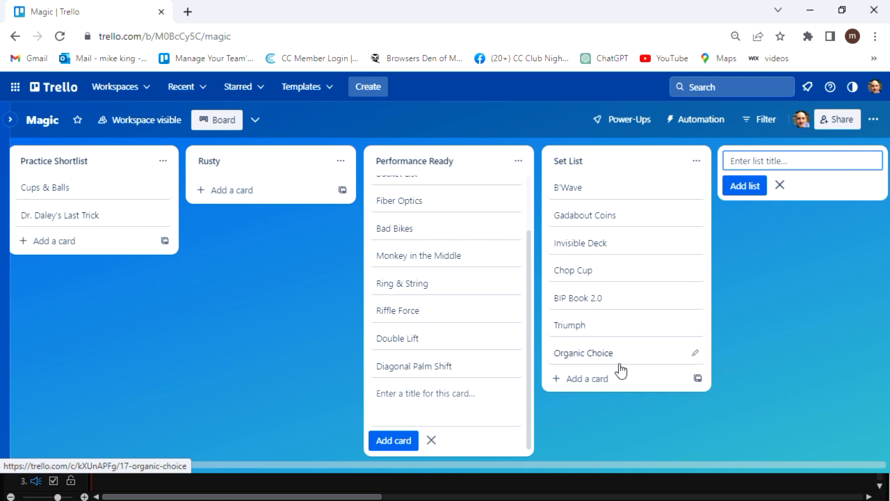
# - Return all the Set List cards to Performance Ready, leaving Set List empty
pyautogui.moveTo(568, 188); pyautogui.dragTo(487, 202)
pyautogui.moveTo(594, 191); pyautogui.dragTo(487, 202)
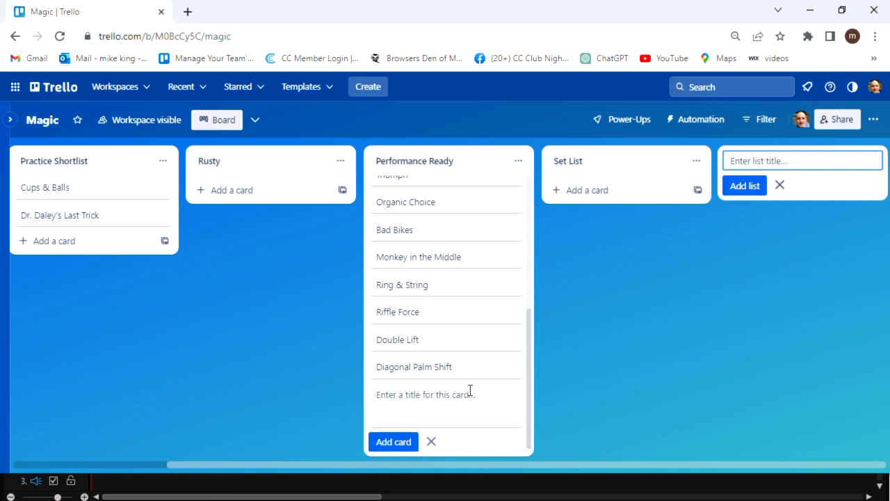
pyautogui.scroll(5, 471, 391)
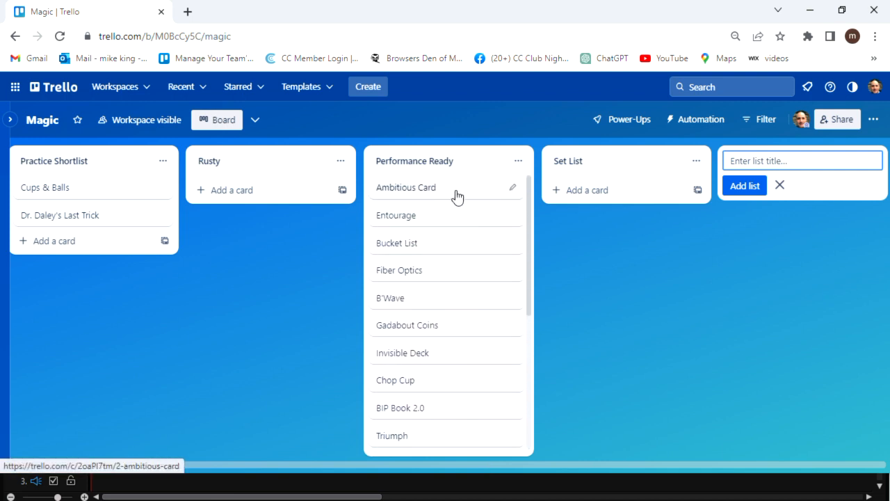
# - Paste the YouTube video link into Ambitious Card's description, save it, and close the card
pyautogui.click(458, 198)
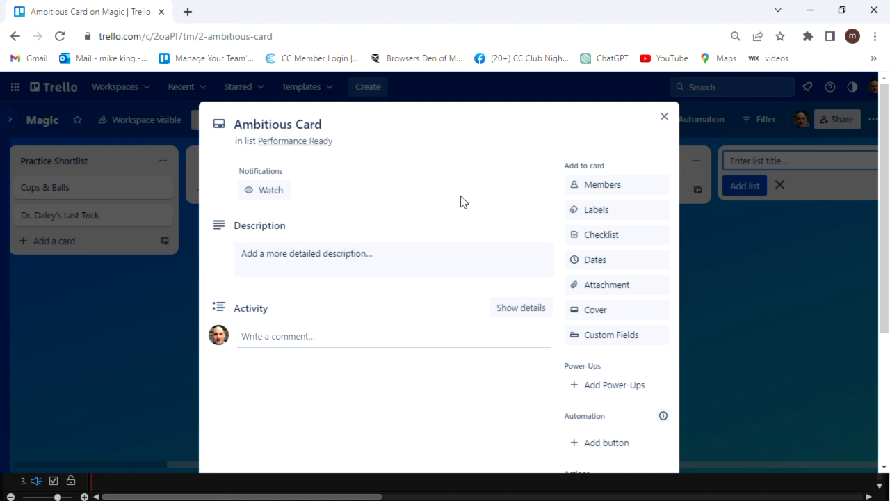
pyautogui.click(369, 260)
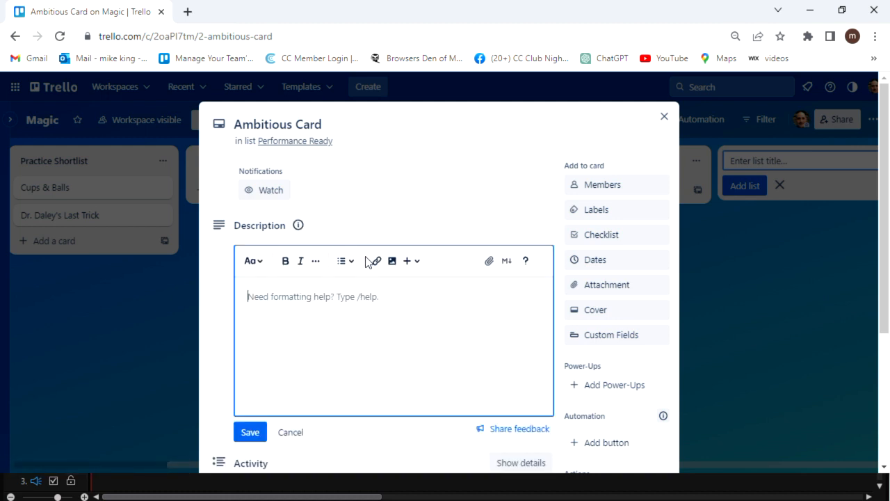
pyautogui.write('https://www.youtube.com/watch?v=YaMQD')
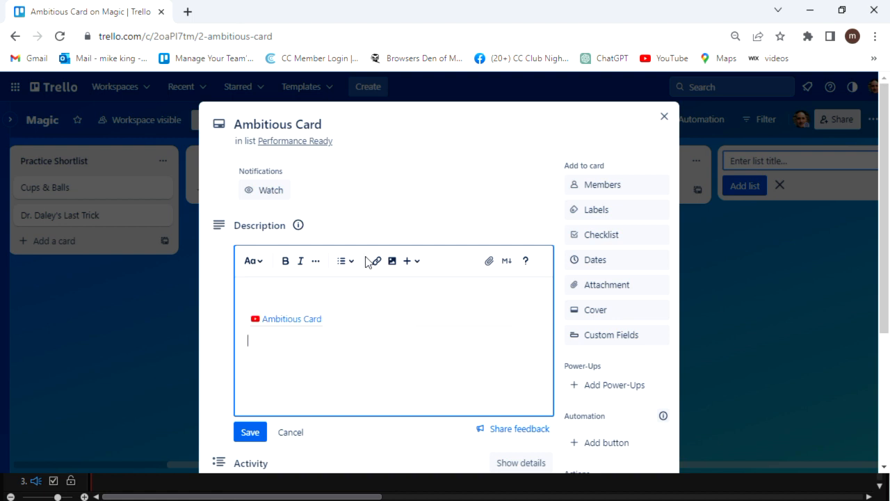
pyautogui.click(249, 432)
pyautogui.moveTo(283, 258)
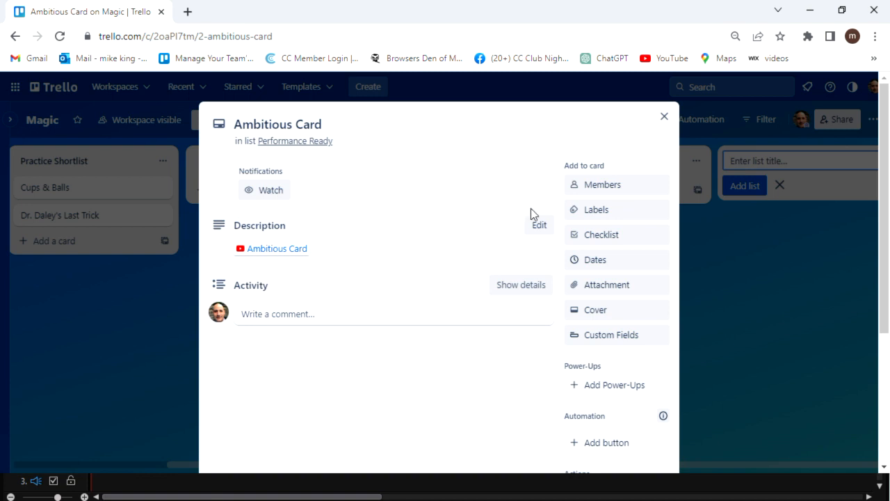
pyautogui.click(667, 117)
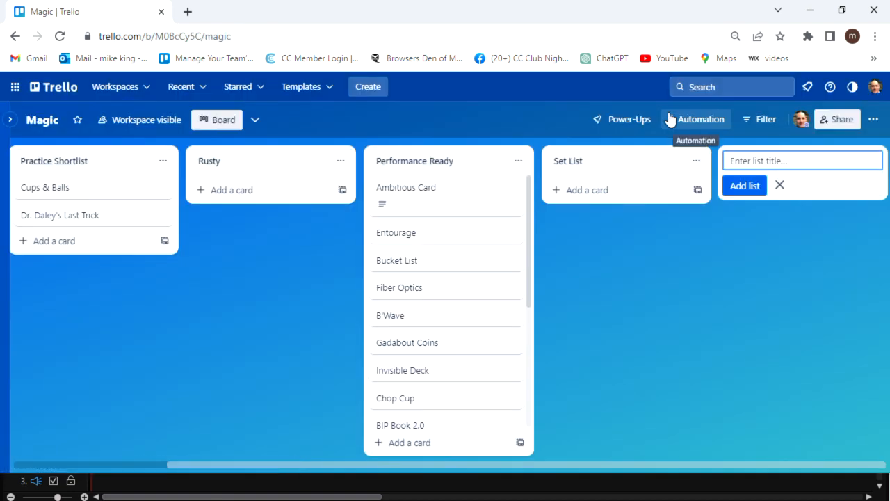
# - Give BIP Book 2.0 a description with 'Instruction Video:', vimeo.com/bipinstructions and its password
pyautogui.scroll(-1, 439, 332)
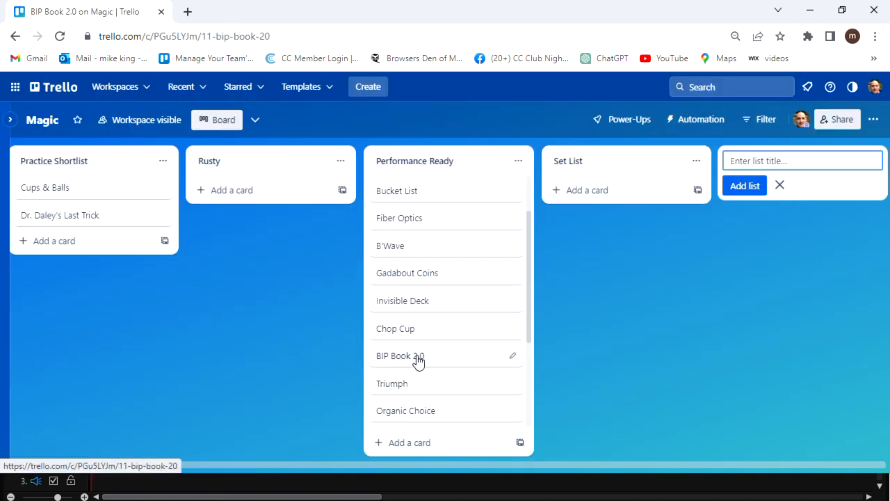
pyautogui.click(419, 359)
pyautogui.click(418, 360)
pyautogui.press('Return')
pyautogui.press('Return')
pyautogui.click(250, 432)
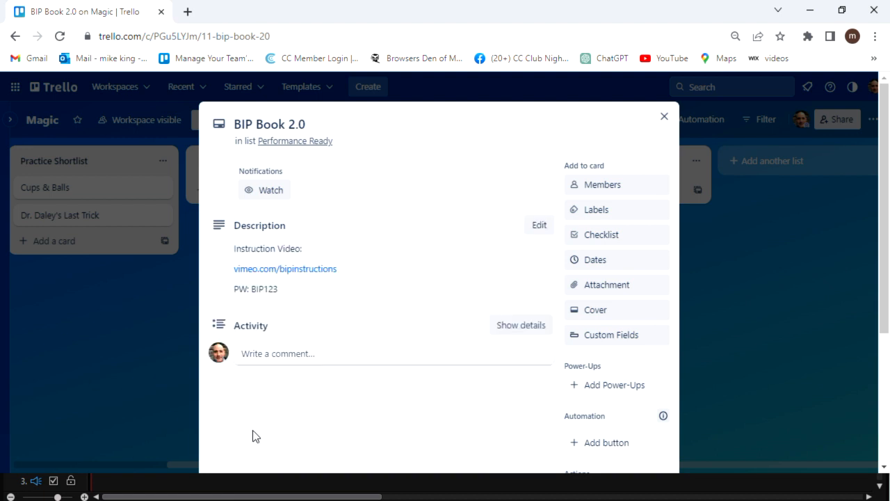
pyautogui.click(664, 115)
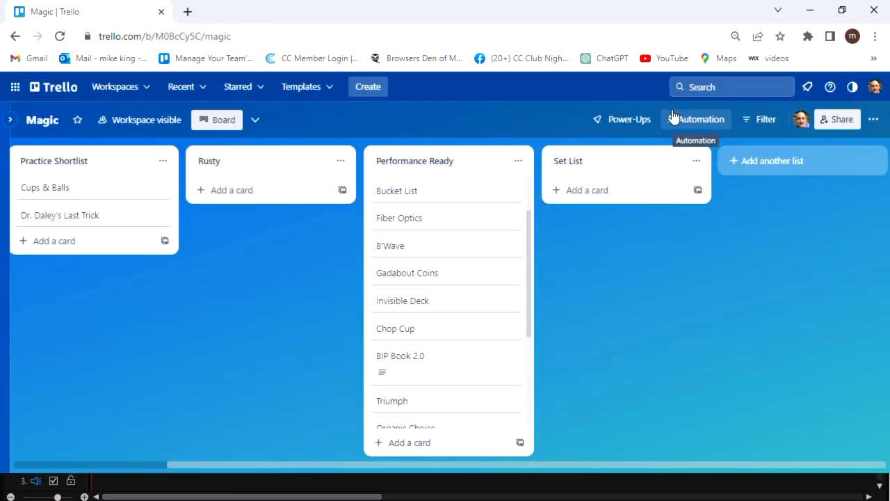
# - Add two new lists, Every Day Carry and Utility Moves, after Set List
pyautogui.click(458, 278)
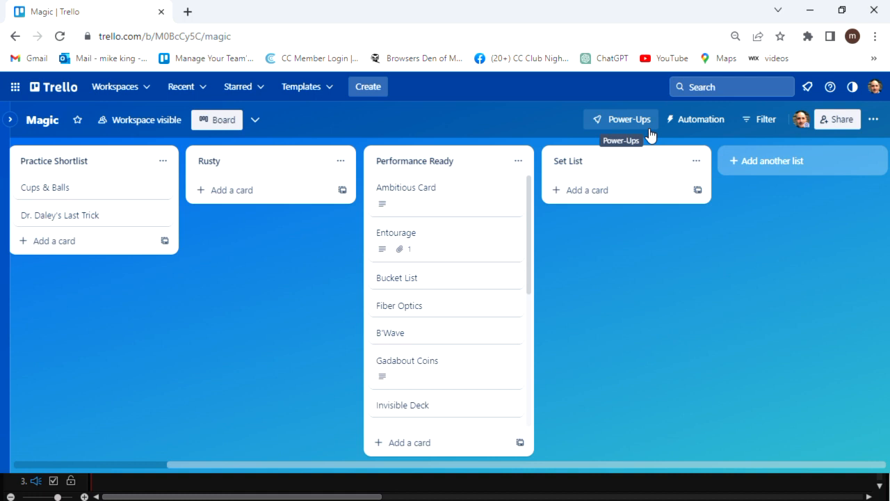
pyautogui.click(759, 161)
pyautogui.write('Every Day Cary')
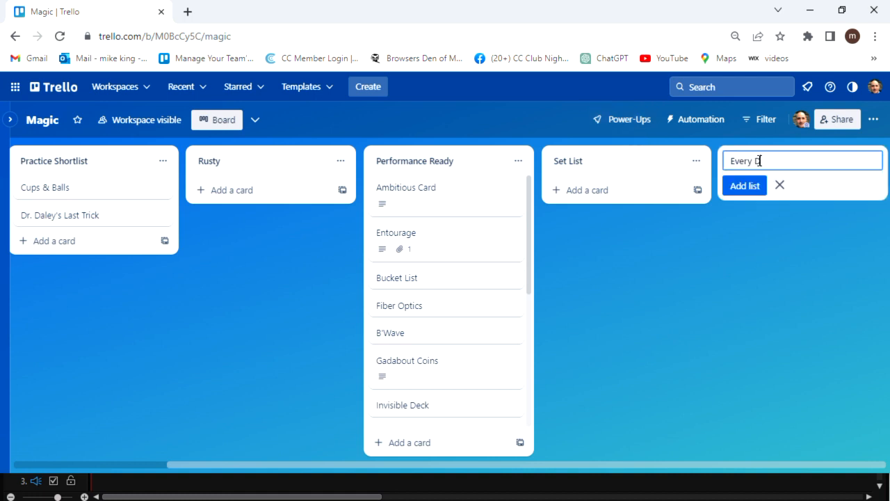
pyautogui.click(755, 187)
pyautogui.write('Utility Moves')
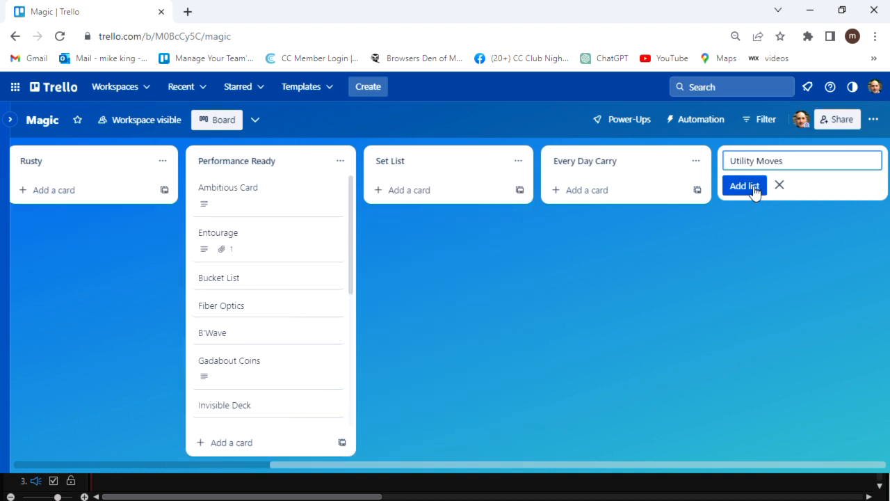
pyautogui.click(756, 188)
# - Move Riffle Force, Double Lift and Diagonal Palm Shift into Utility Moves
pyautogui.scroll(-5, 115, 308)
pyautogui.moveTo(105, 362); pyautogui.dragTo(624, 195)
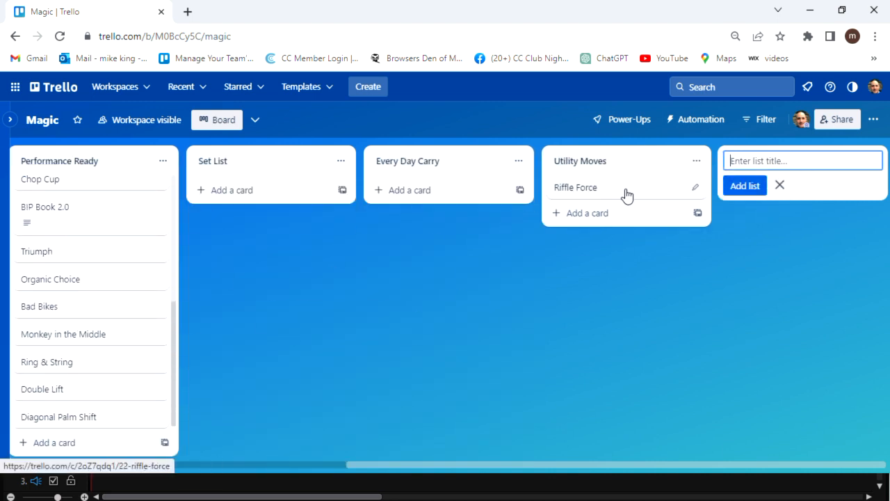
pyautogui.moveTo(53, 396); pyautogui.dragTo(598, 217)
pyautogui.moveTo(86, 419); pyautogui.dragTo(620, 243)
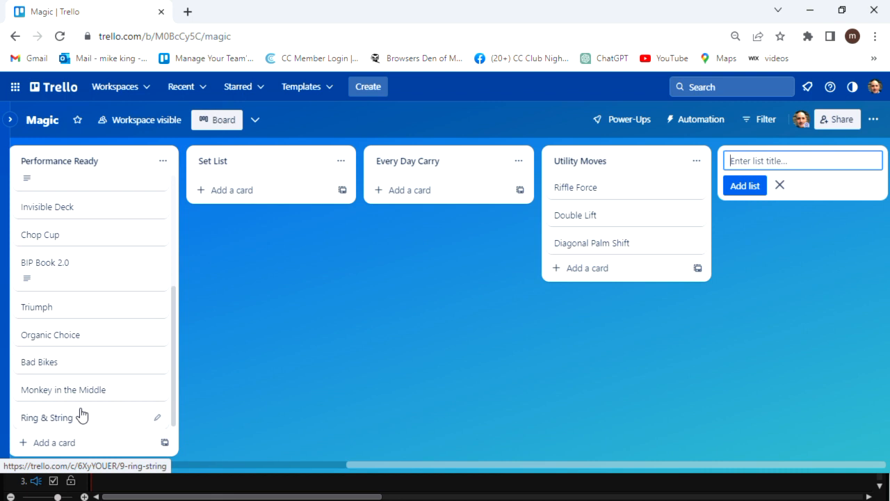
# - Move B'Wave, BIP Book 2.0, Organic Choice, Monkey in the Middle and Ambitious Card into Every Day Carry
pyautogui.scroll(3, 82, 414)
pyautogui.moveTo(76, 338); pyautogui.dragTo(442, 189)
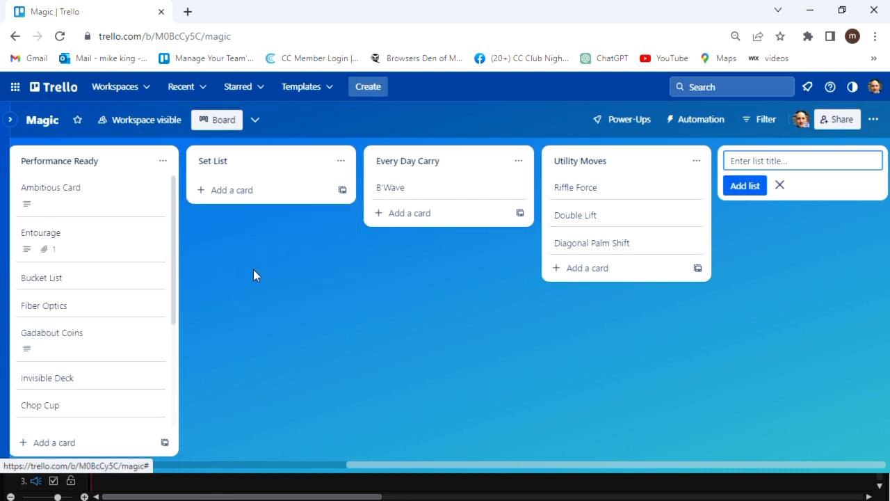
pyautogui.scroll(-2, 98, 350)
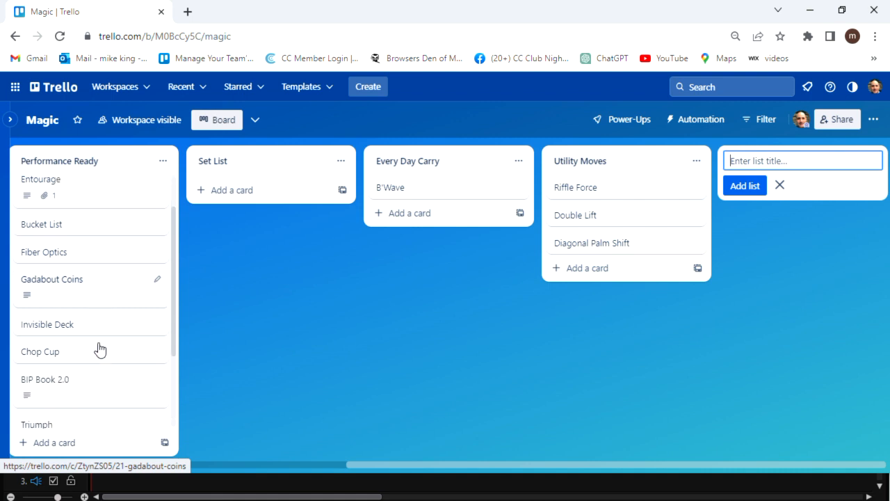
pyautogui.moveTo(97, 292); pyautogui.dragTo(437, 221)
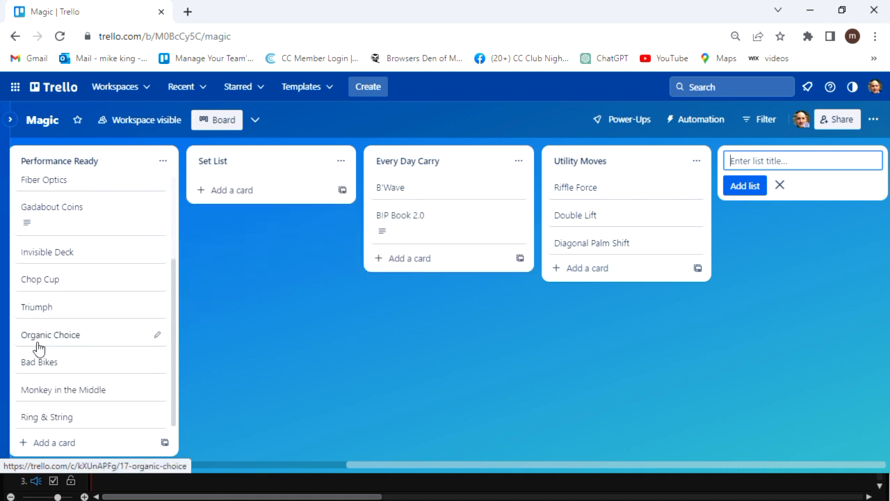
pyautogui.moveTo(35, 344); pyautogui.dragTo(408, 272)
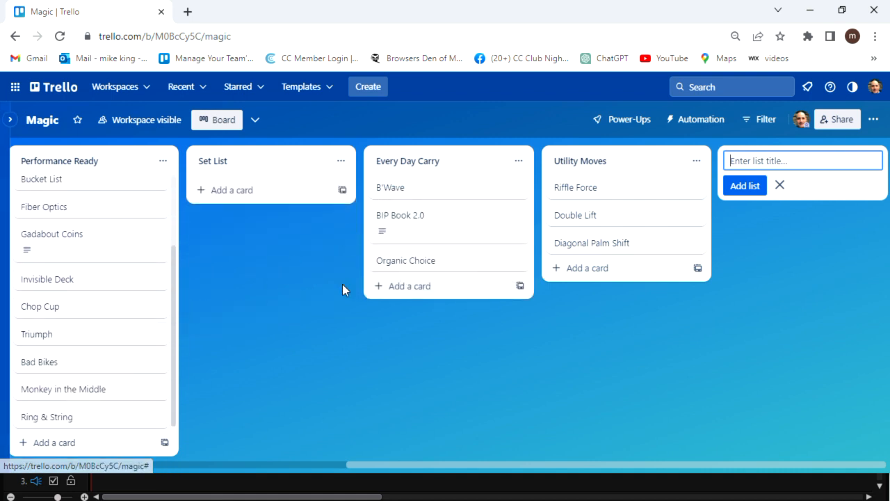
pyautogui.moveTo(89, 392); pyautogui.dragTo(369, 308)
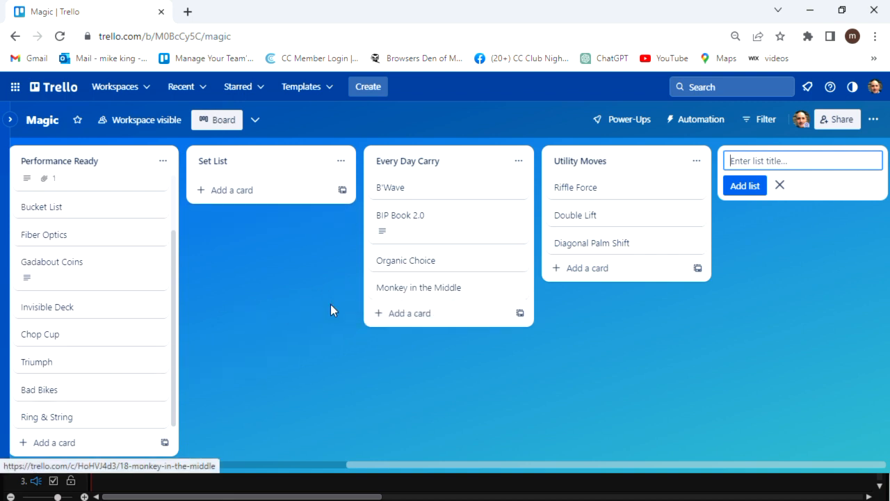
pyautogui.scroll(3, 109, 310)
pyautogui.moveTo(91, 194); pyautogui.dragTo(448, 336)
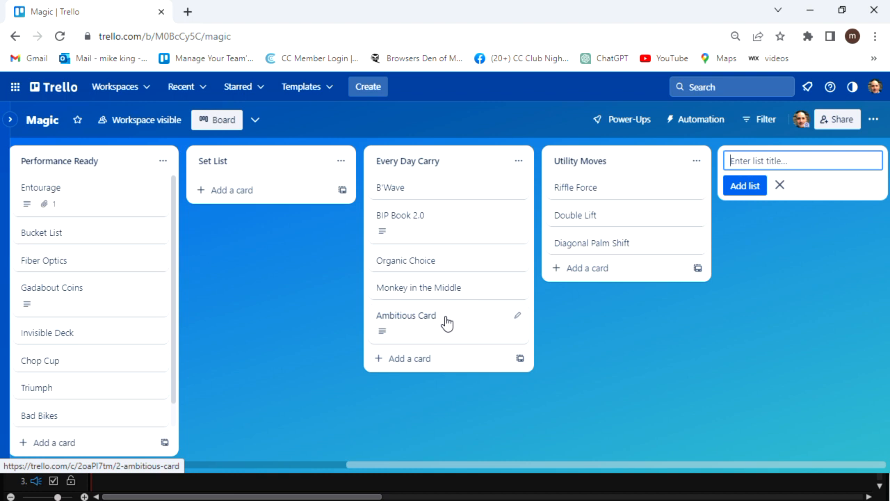
pyautogui.moveTo(351, 464); pyautogui.dragTo(17, 499)
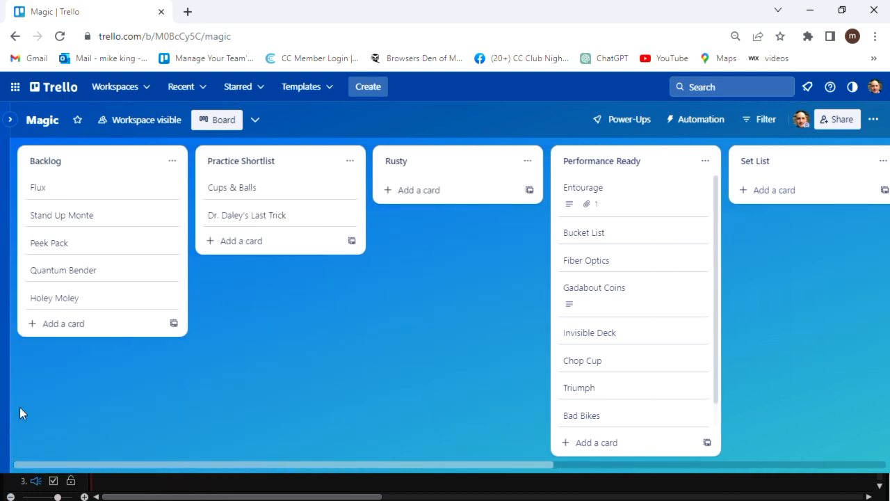
# - Add Zombie, Gemini Twins and Mental Epic cards to Backlog
pyautogui.click(60, 325)
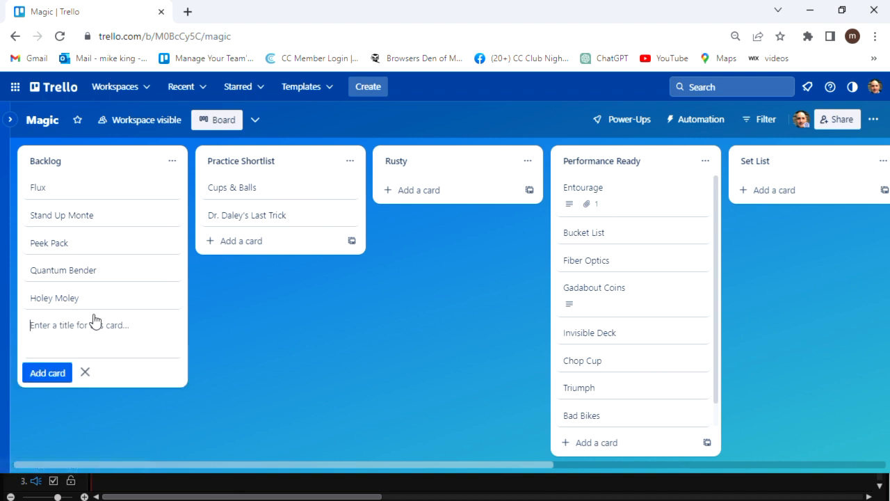
pyautogui.write('Zombie')
pyautogui.press('Return')
pyautogui.write('Gemini Twins')
pyautogui.press('Return')
pyautogui.write('Mental Epi')
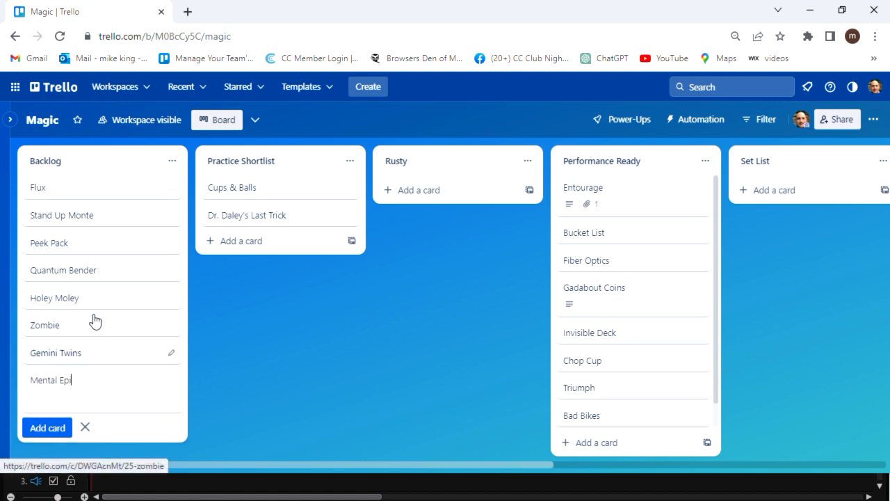
pyautogui.write('c')
pyautogui.click(48, 427)
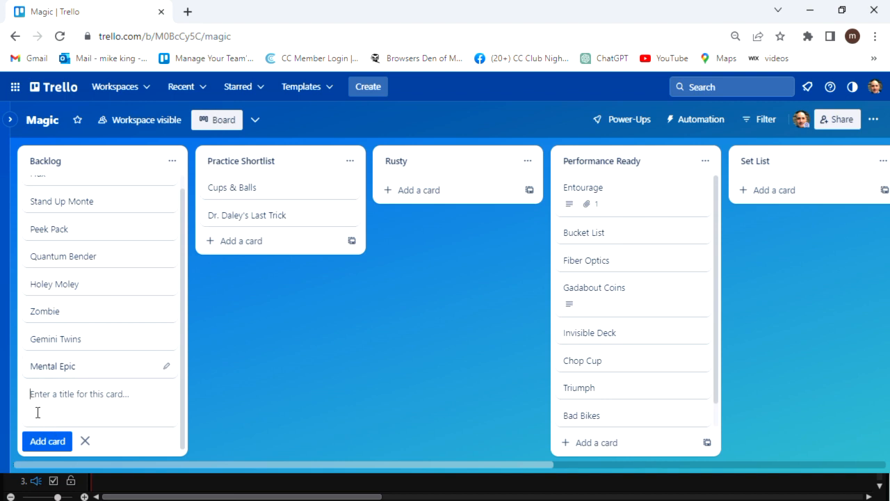
# - Put Zombie in Practice Shortlist and Mental Epic in Performance Ready below Invisible Deck, keeping Gemini Twins in Backlog
pyautogui.moveTo(43, 340); pyautogui.dragTo(220, 244)
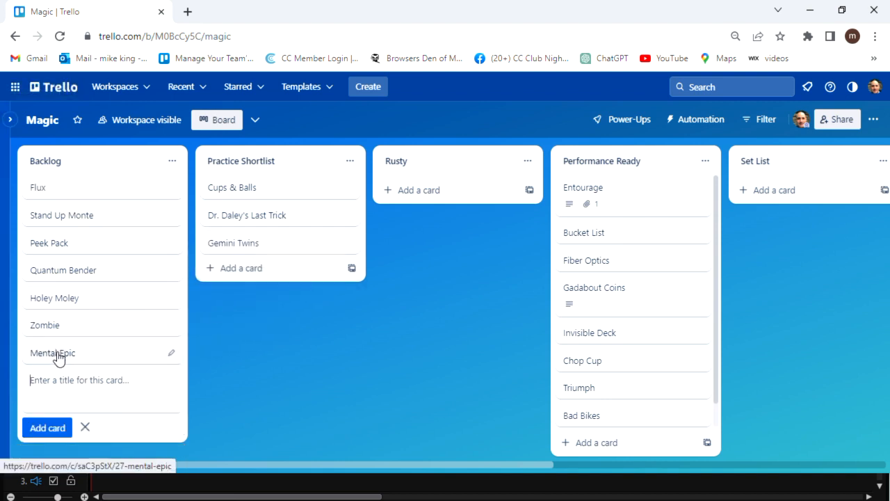
pyautogui.moveTo(58, 358); pyautogui.dragTo(249, 276)
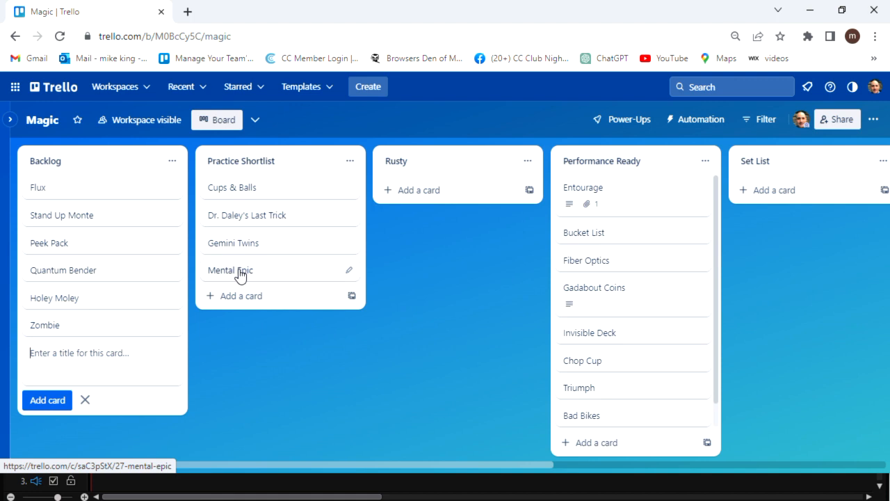
pyautogui.moveTo(264, 246); pyautogui.dragTo(95, 298)
pyautogui.moveTo(74, 355); pyautogui.dragTo(243, 284)
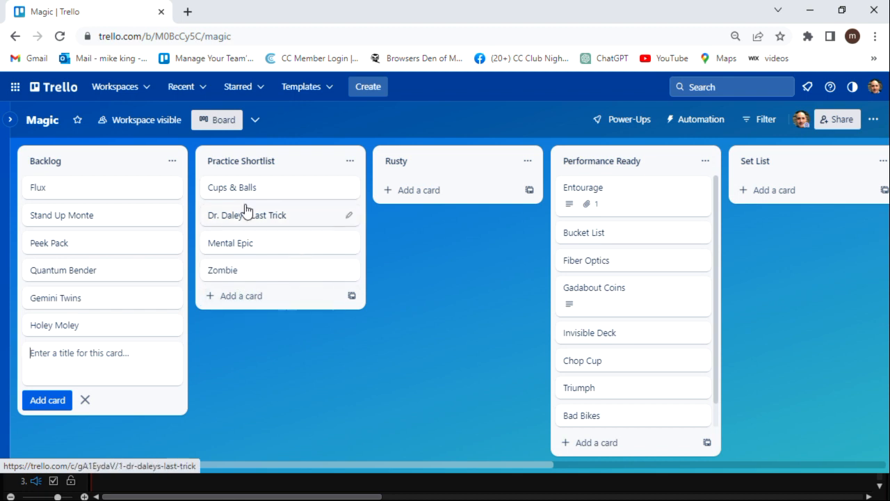
pyautogui.moveTo(258, 252); pyautogui.dragTo(630, 374)
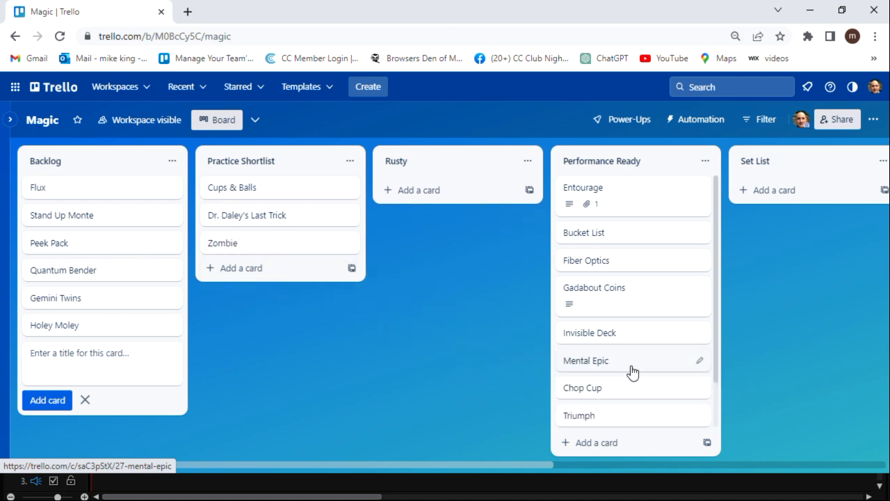